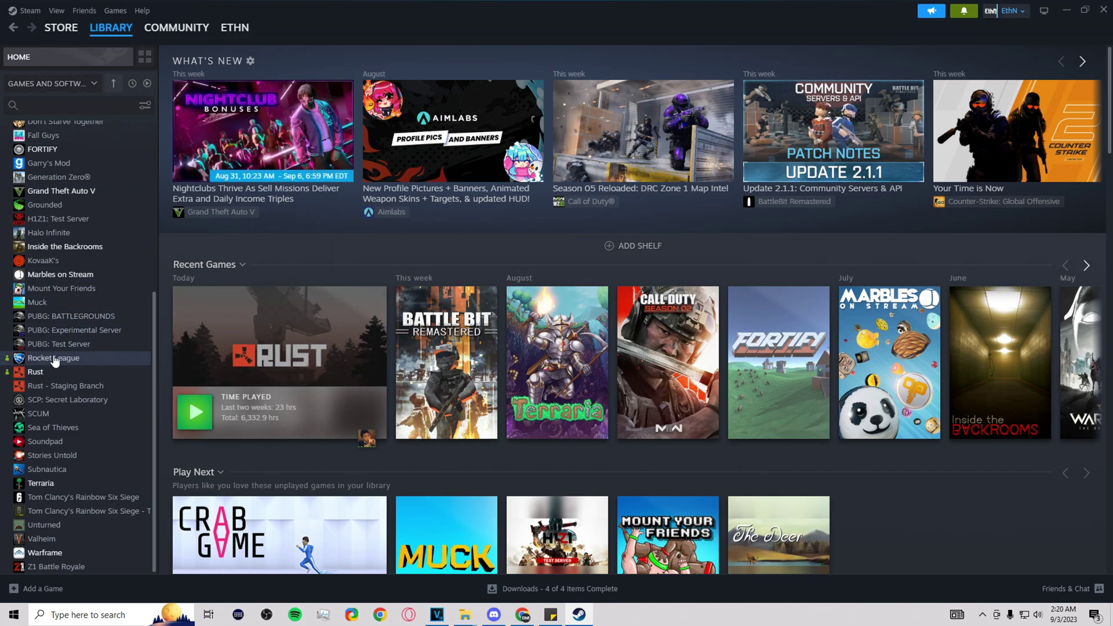
# Open Rust's Properties from its library sidebar context menu, showing the General page.
pyautogui.rightClick(40, 371)
pyautogui.click(54, 459)
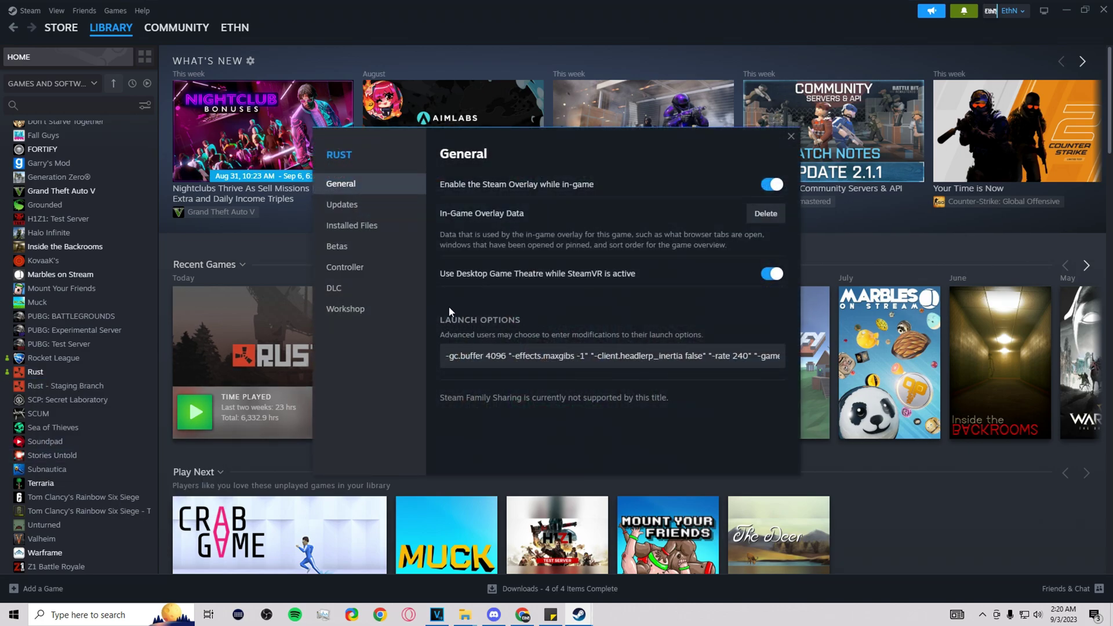
pyautogui.click(450, 357)
pyautogui.moveTo(449, 356); pyautogui.dragTo(752, 387)
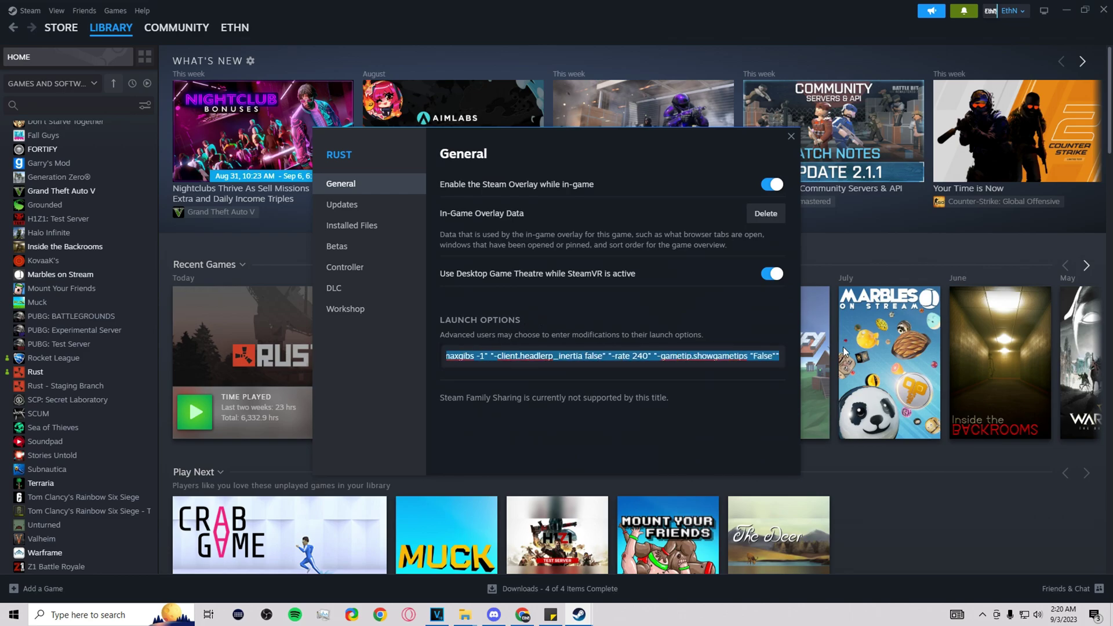
pyautogui.click(752, 388)
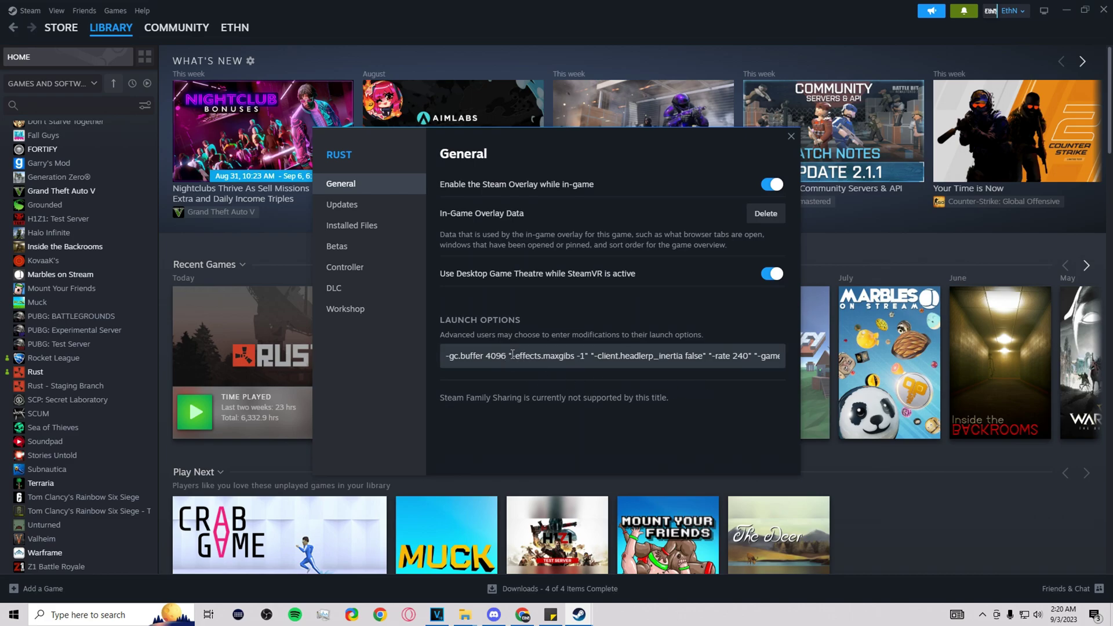
pyautogui.click(478, 416)
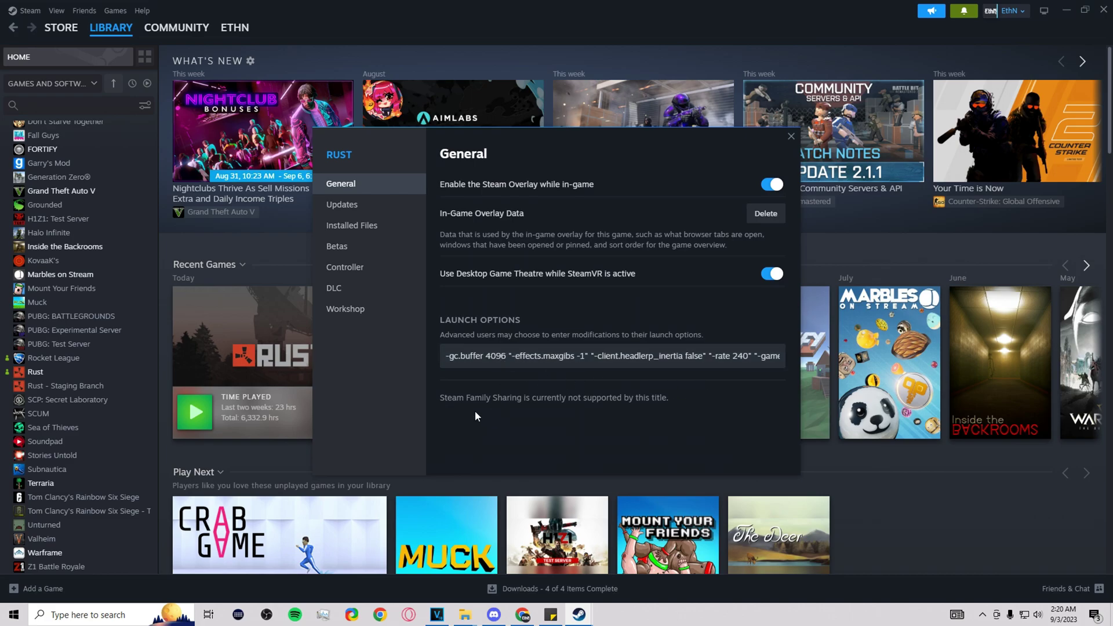
pyautogui.click(508, 356)
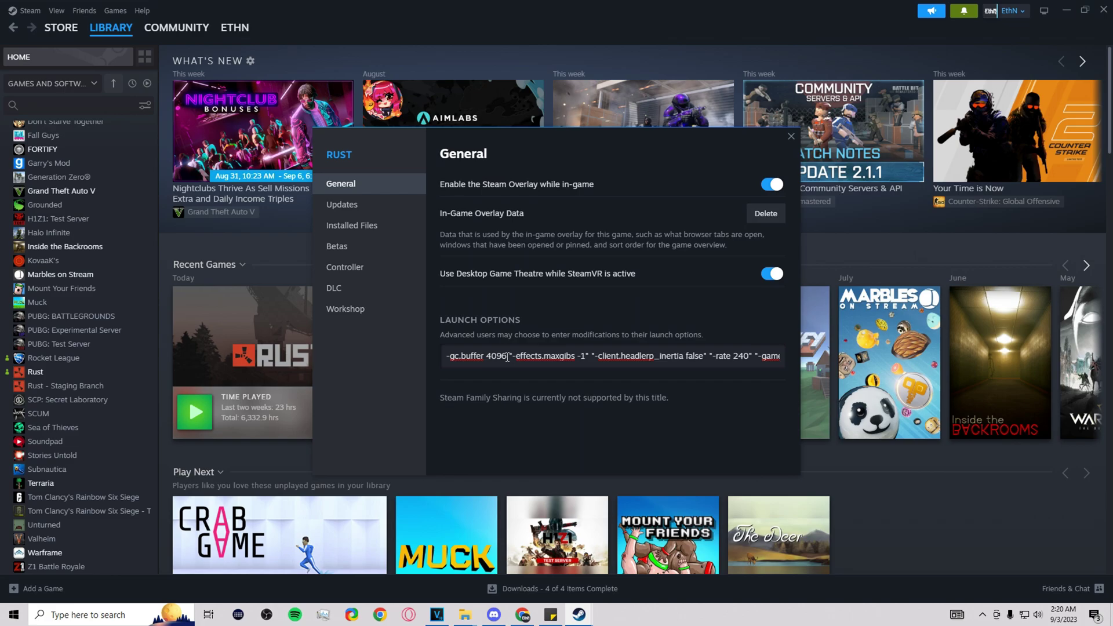
pyautogui.moveTo(508, 355); pyautogui.dragTo(450, 355)
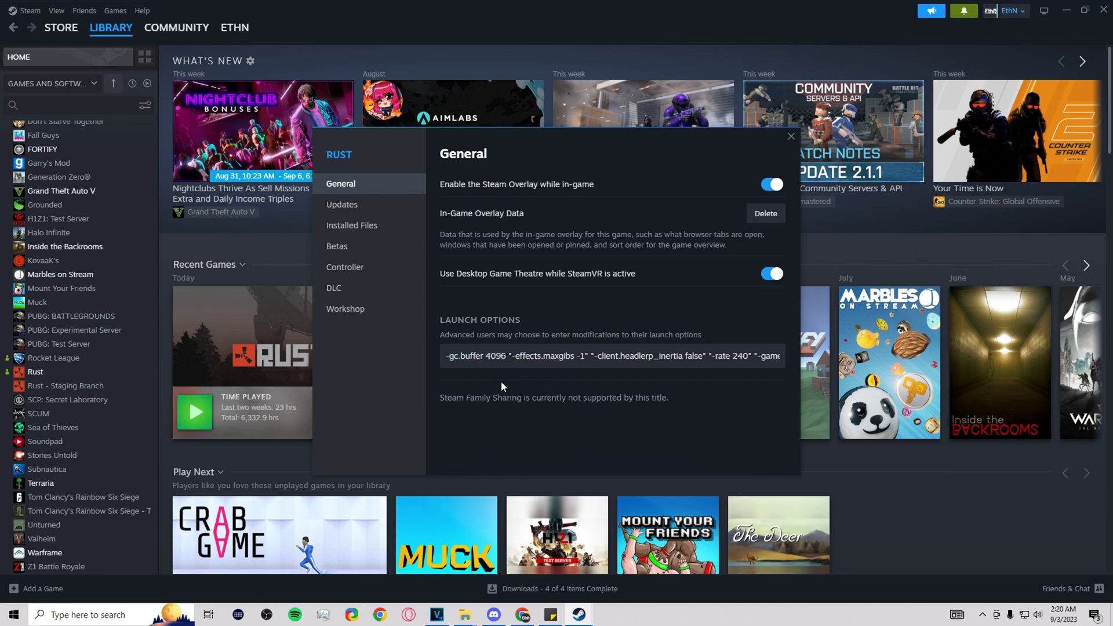
pyautogui.click(508, 356)
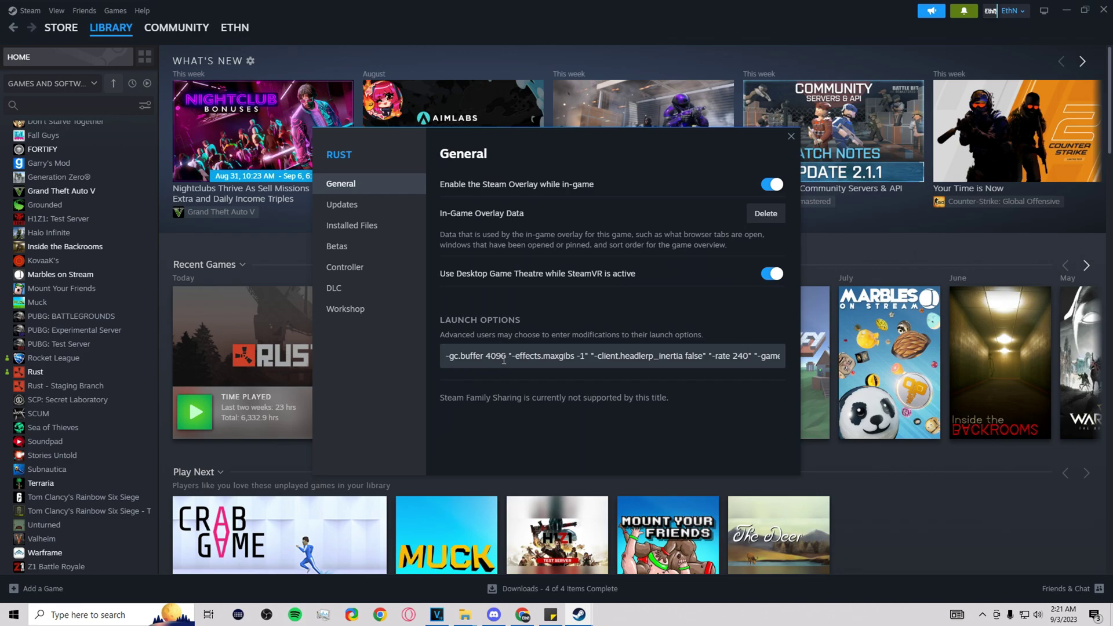
pyautogui.click(507, 356)
pyautogui.moveTo(507, 356); pyautogui.dragTo(487, 356)
pyautogui.moveTo(512, 355); pyautogui.dragTo(586, 358)
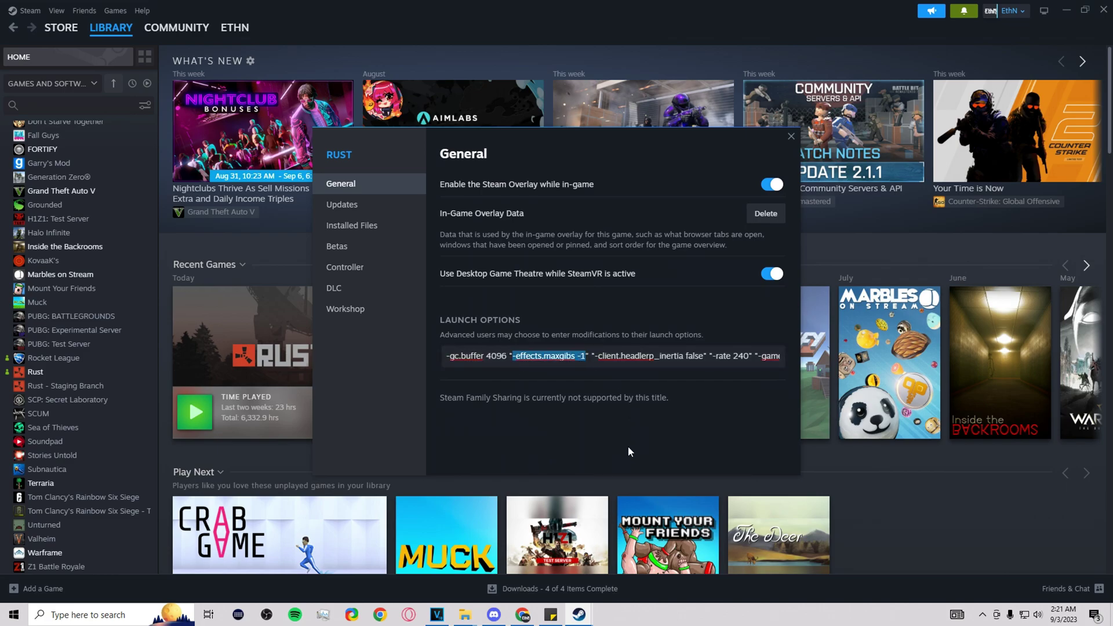
pyautogui.click(577, 356)
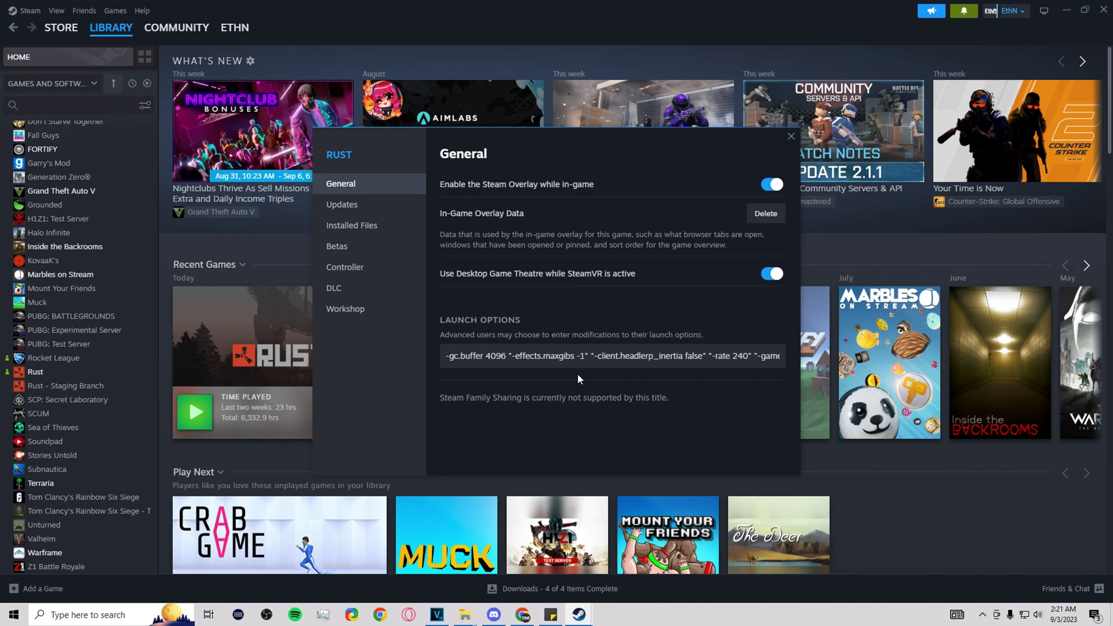
pyautogui.moveTo(588, 357); pyautogui.dragTo(513, 357)
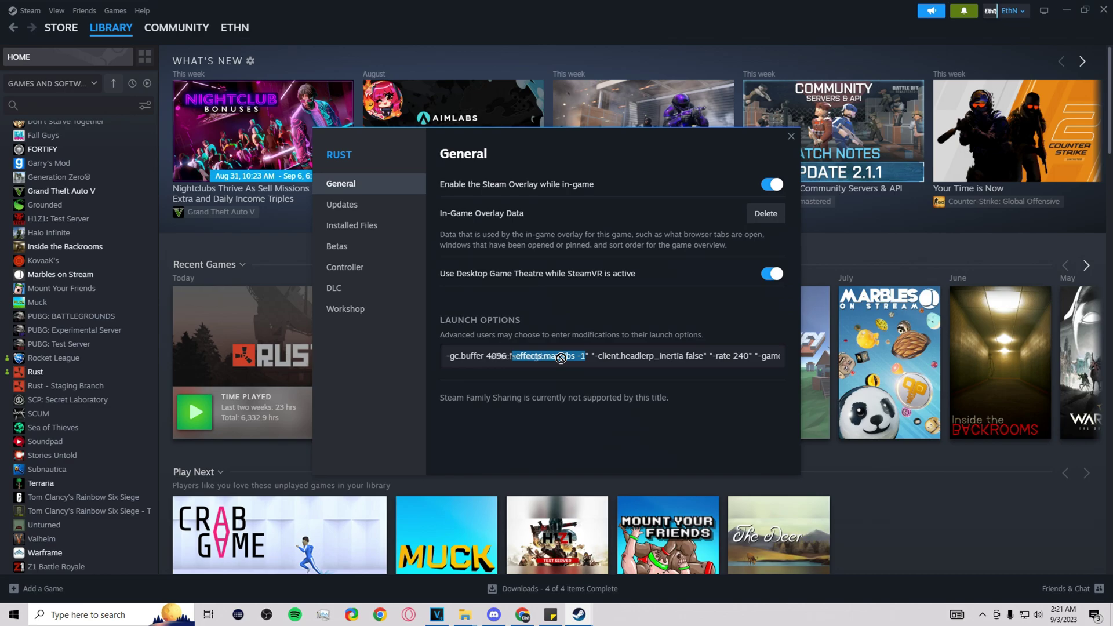
pyautogui.click(581, 355)
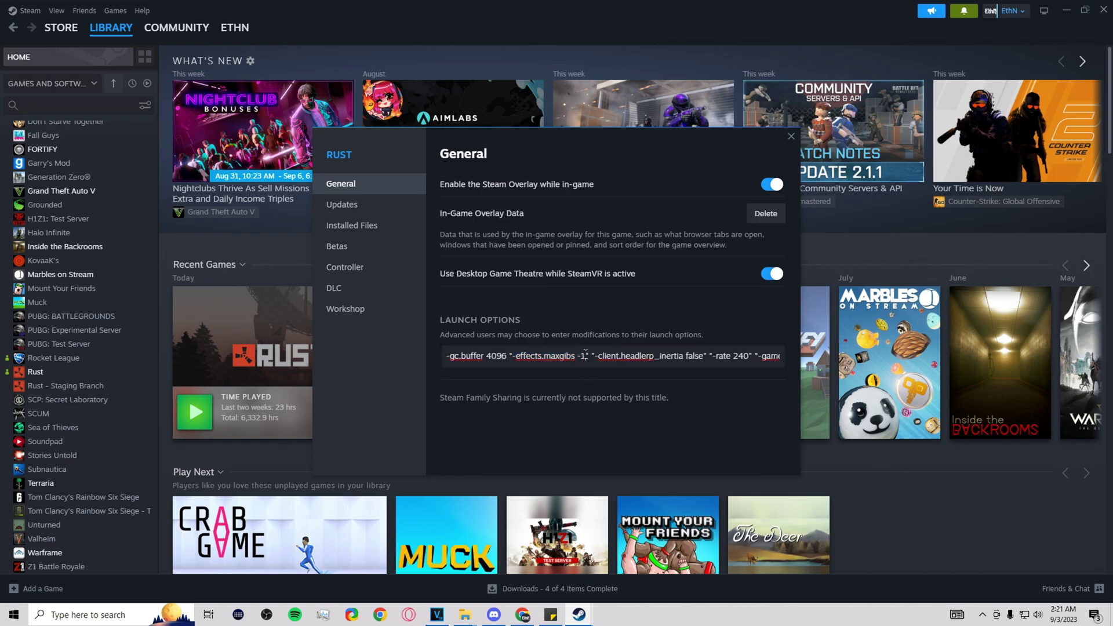
pyautogui.moveTo(586, 359); pyautogui.dragTo(580, 360)
pyautogui.click(587, 355)
pyautogui.moveTo(592, 357); pyautogui.dragTo(706, 359)
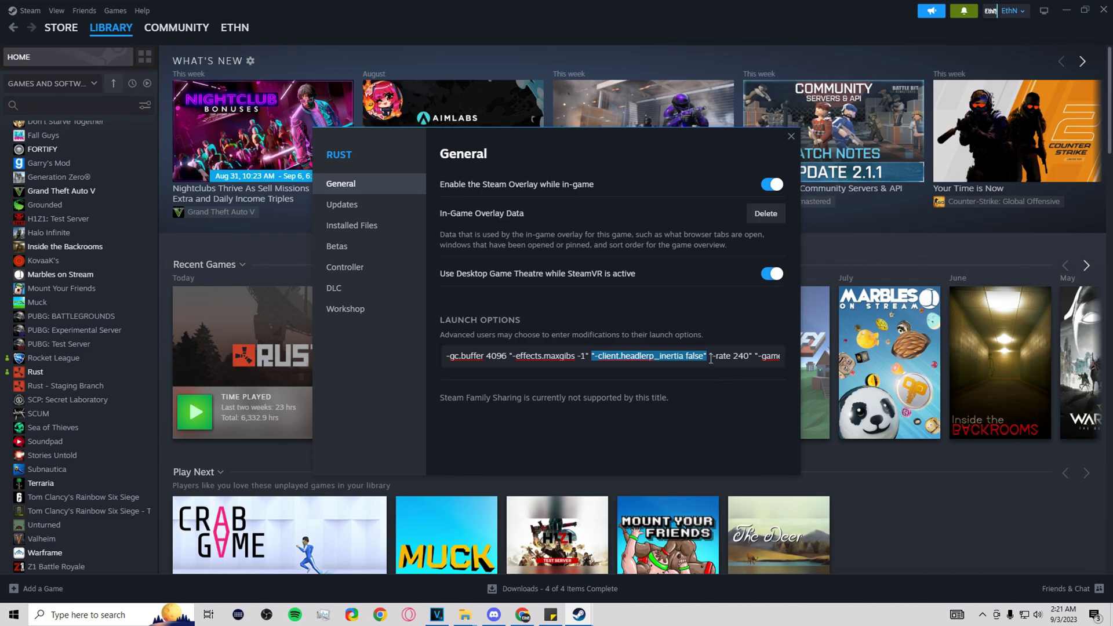
pyautogui.click(710, 356)
pyautogui.moveTo(710, 357); pyautogui.dragTo(752, 358)
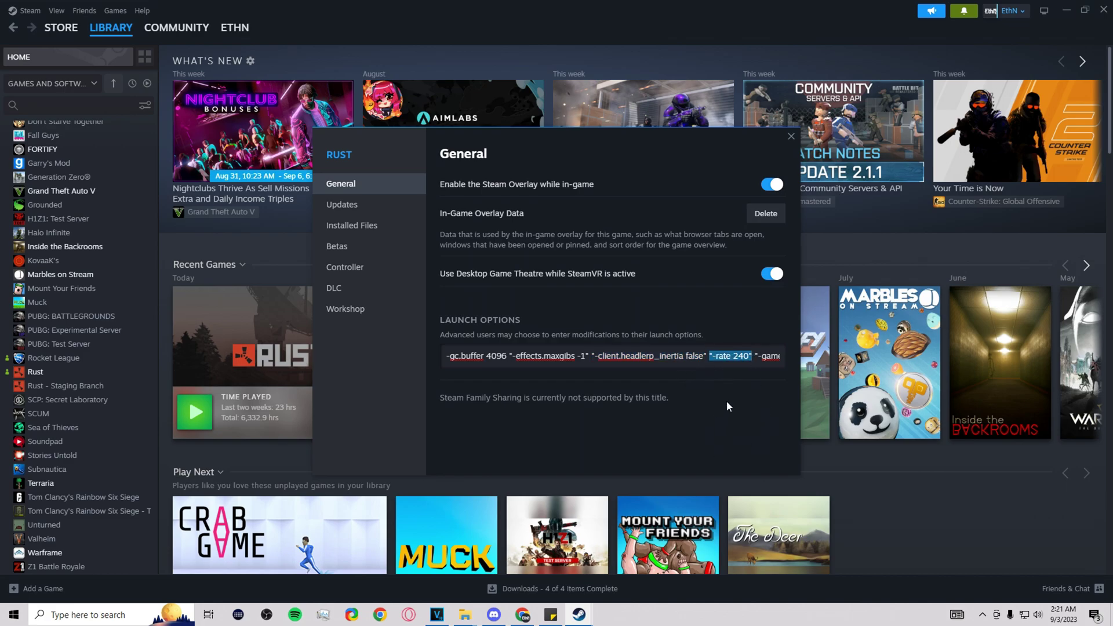
# Scroll the Launch Options field and highlight the -rate 240 option.
pyautogui.click(753, 355)
pyautogui.moveTo(753, 355); pyautogui.dragTo(781, 357)
pyautogui.click(642, 357)
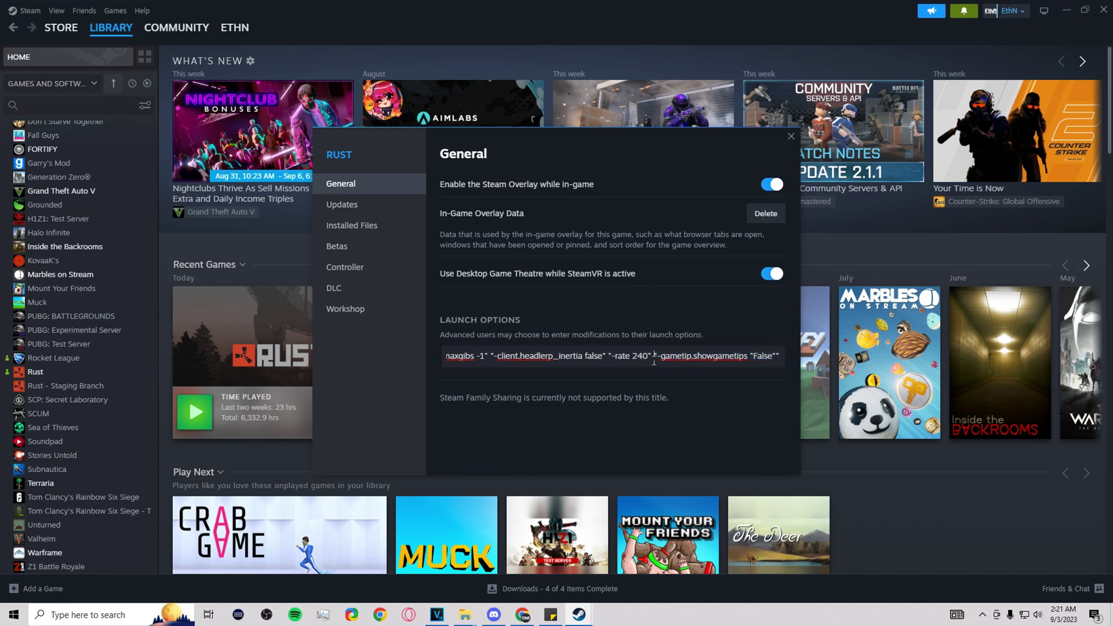
pyautogui.doubleClick(643, 357)
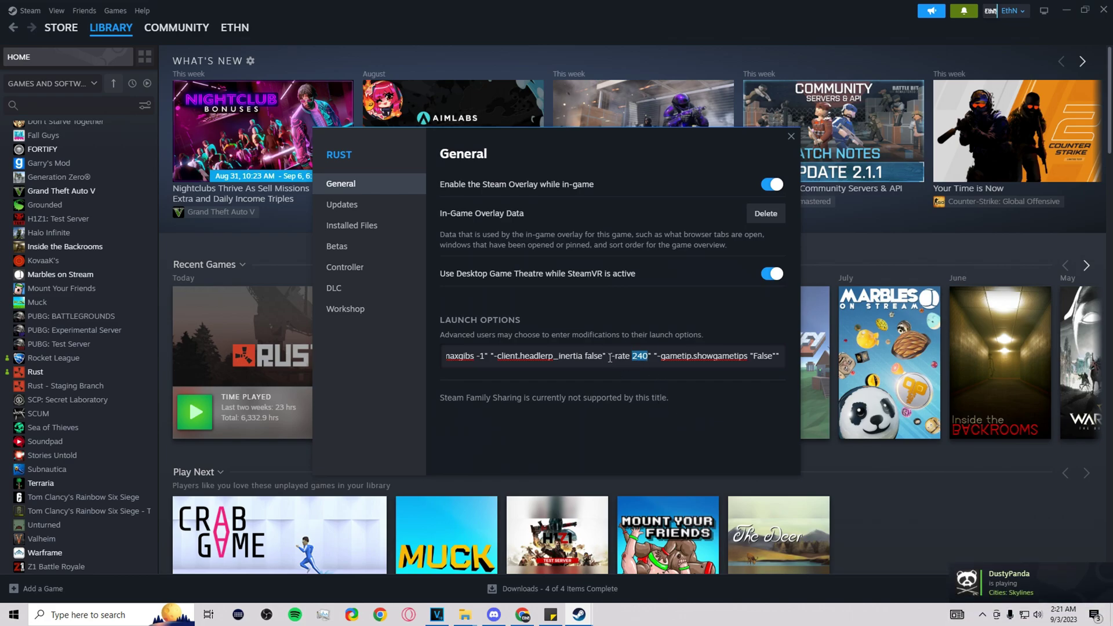
pyautogui.moveTo(608, 356); pyautogui.dragTo(650, 357)
# Highlight -gametip.showgametips False in Launch Options, then close the Properties dialog.
pyautogui.click(588, 381)
pyautogui.moveTo(655, 356); pyautogui.dragTo(787, 355)
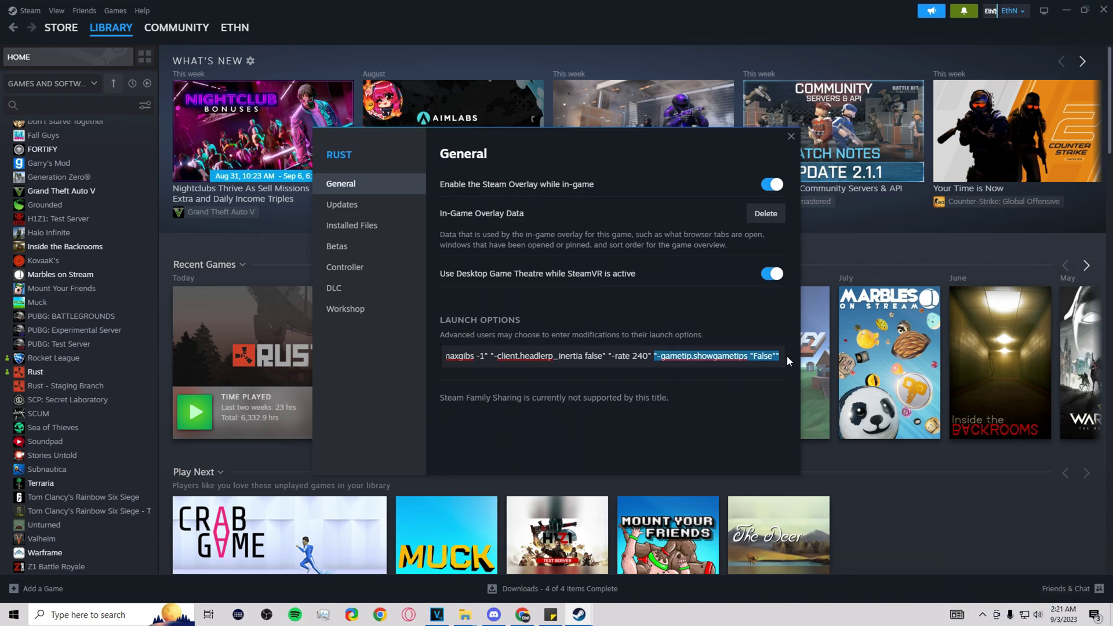
pyautogui.click(742, 380)
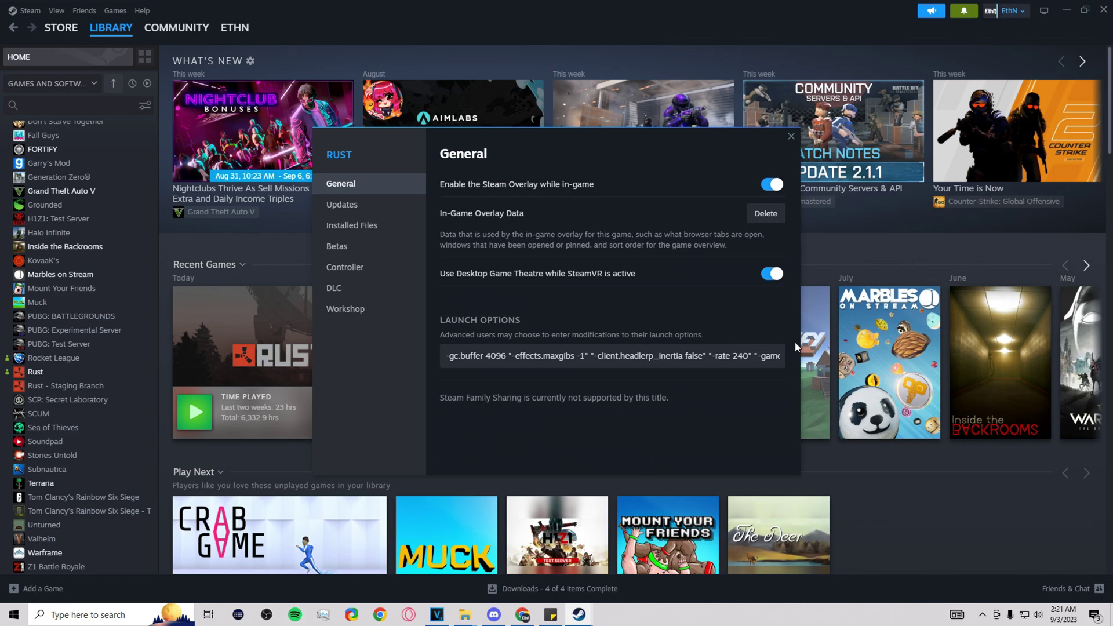
pyautogui.click(791, 137)
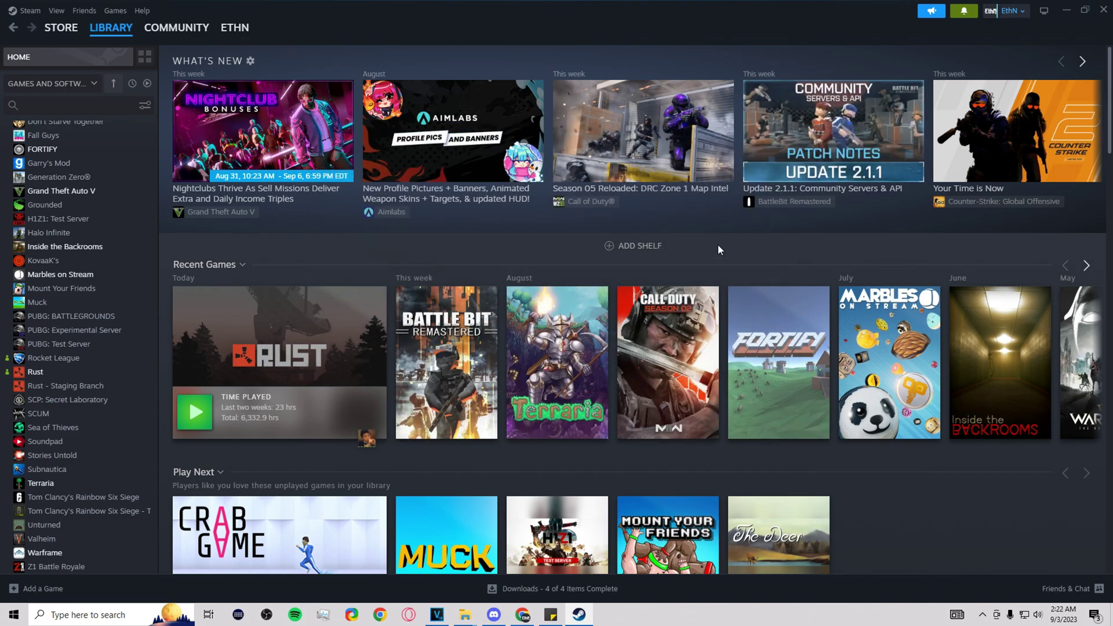